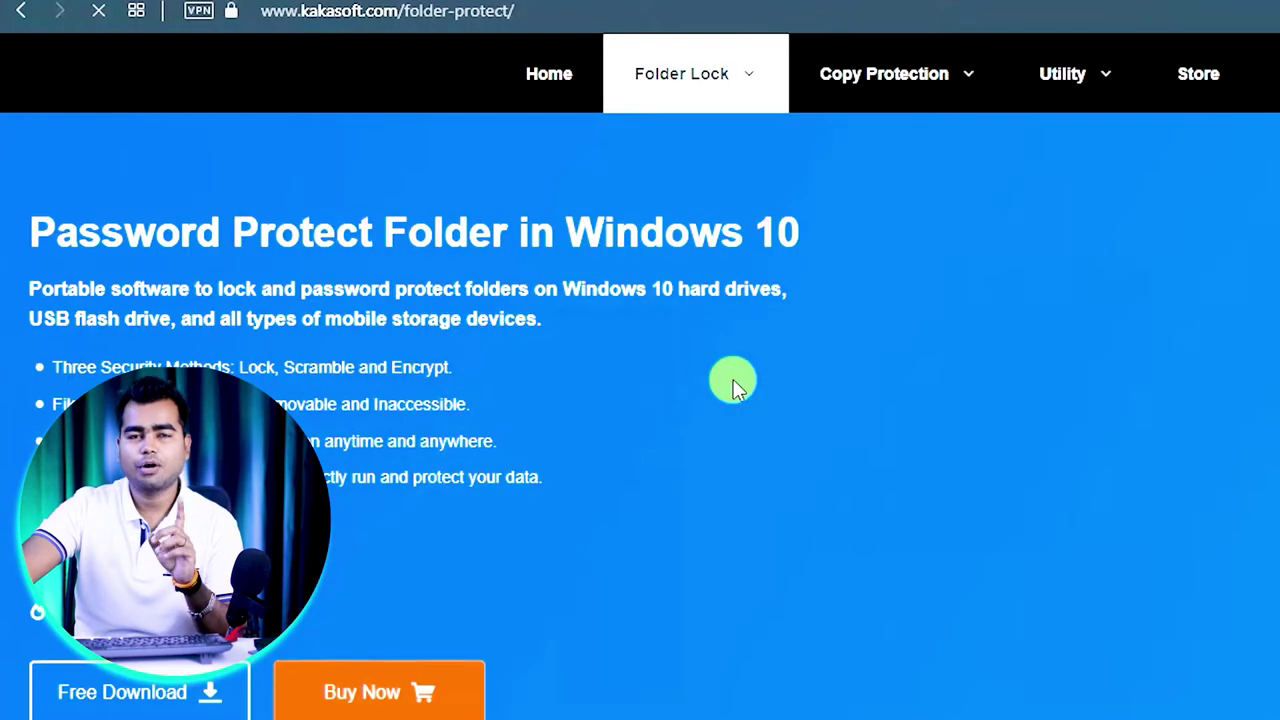
- Open Kakasoft's USB Copy Protection product page and download the USBCopyProtect.exe installer
mouse_move(874, 86)
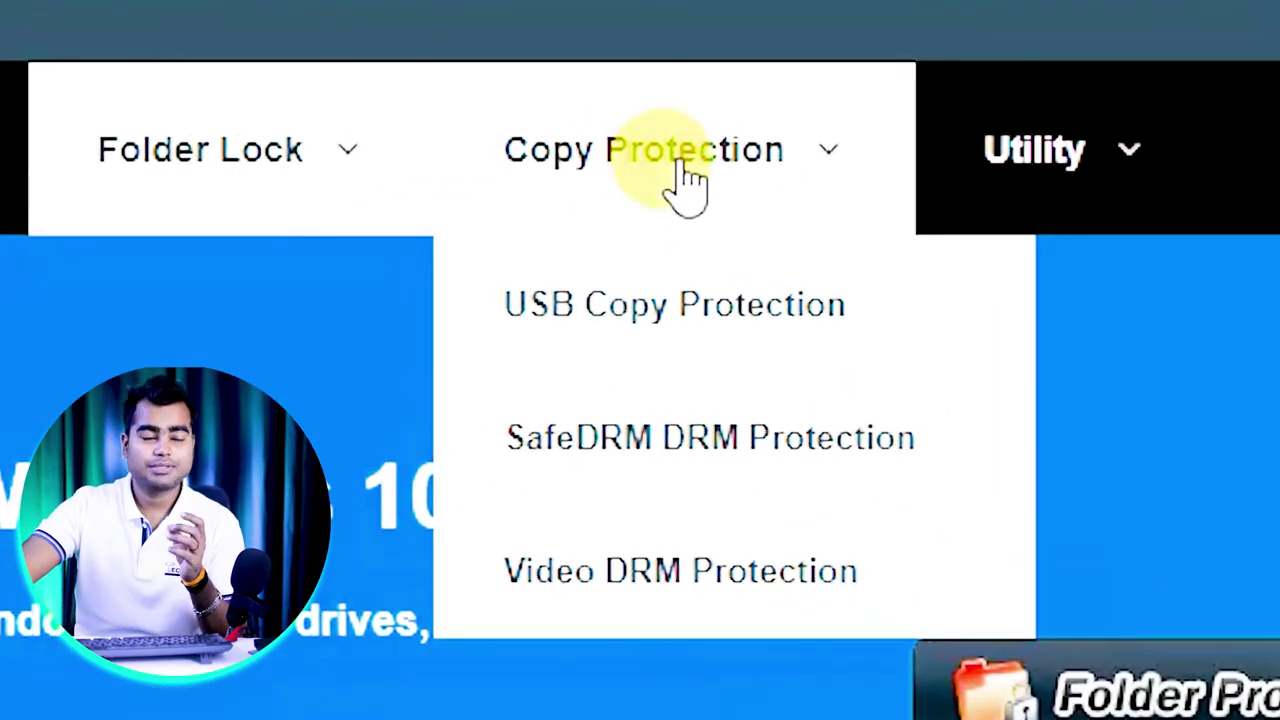
left_click(688, 338)
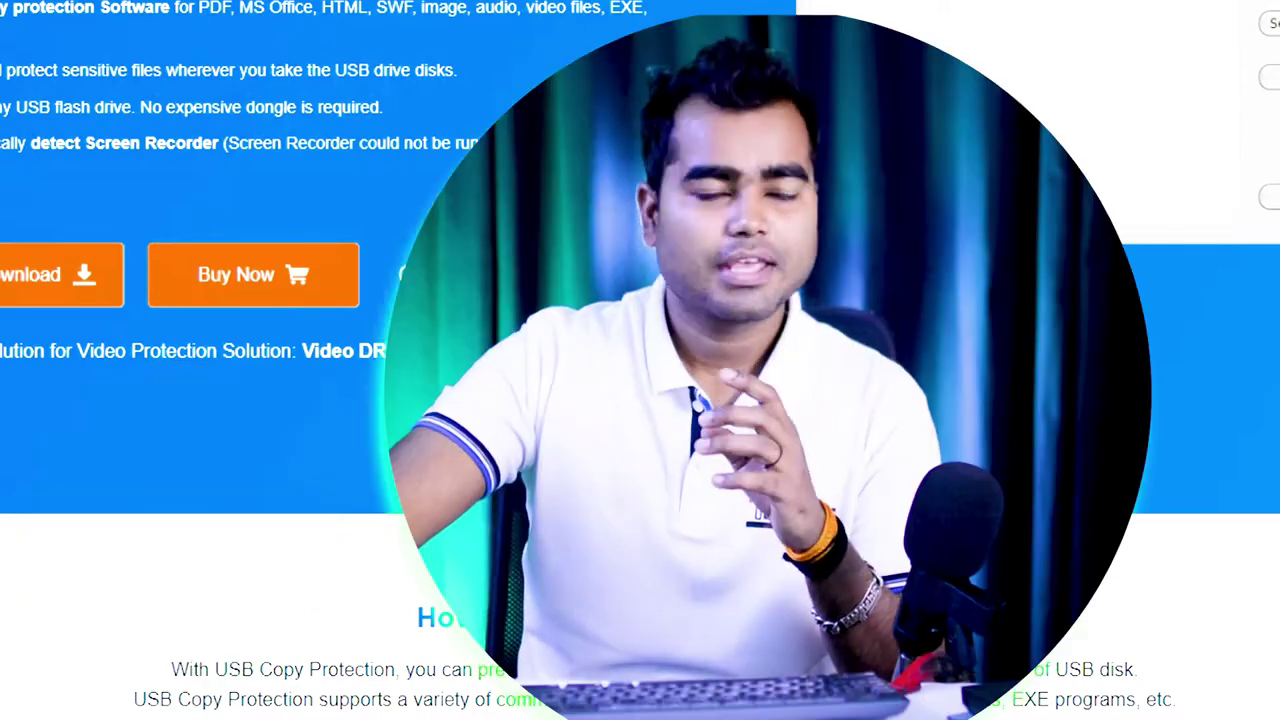
left_click(60, 274)
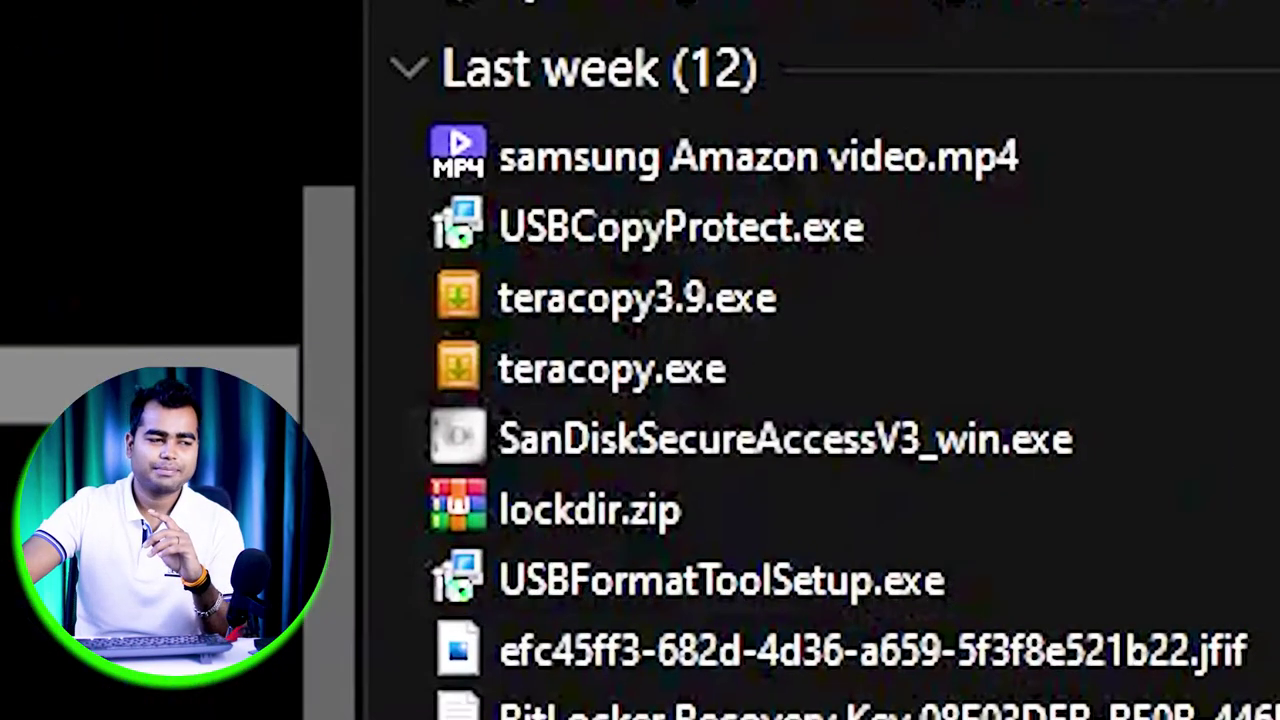
- Launch USBCopyProtect.exe from Downloads and run its setup wizard to the Finish page
left_click(725, 295)
left_click(838, 240)
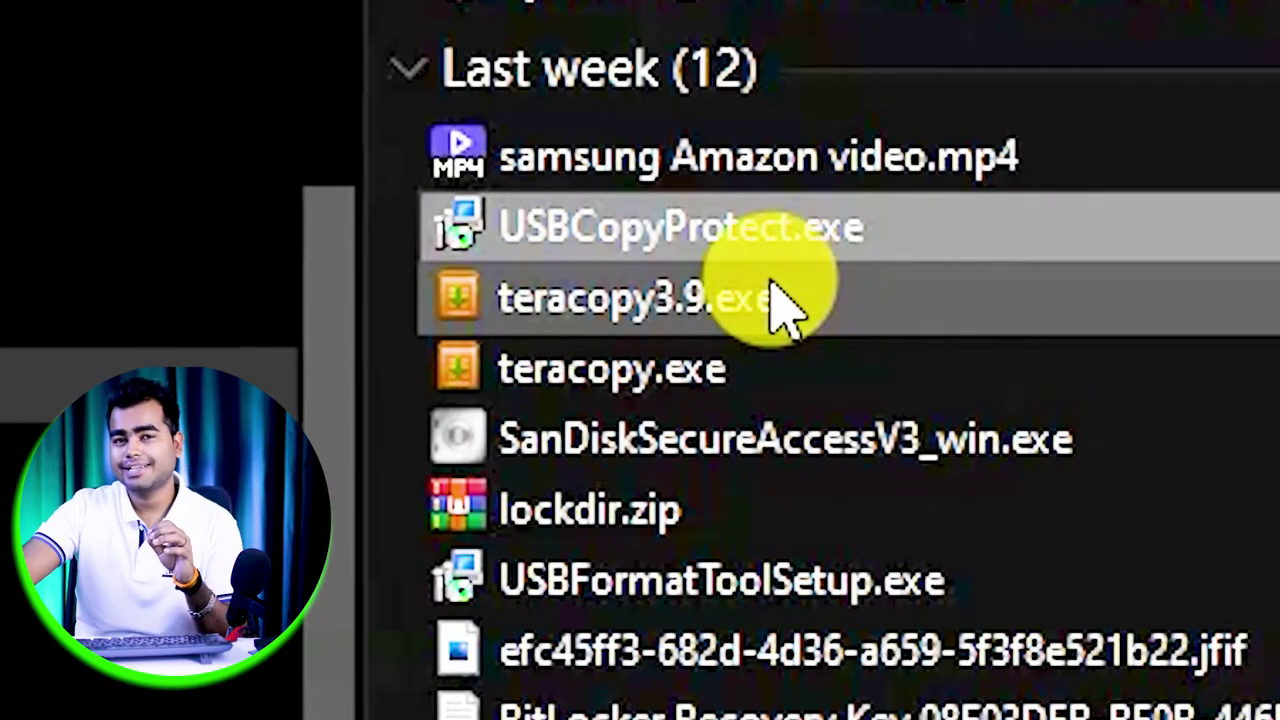
mouse_move(812, 300)
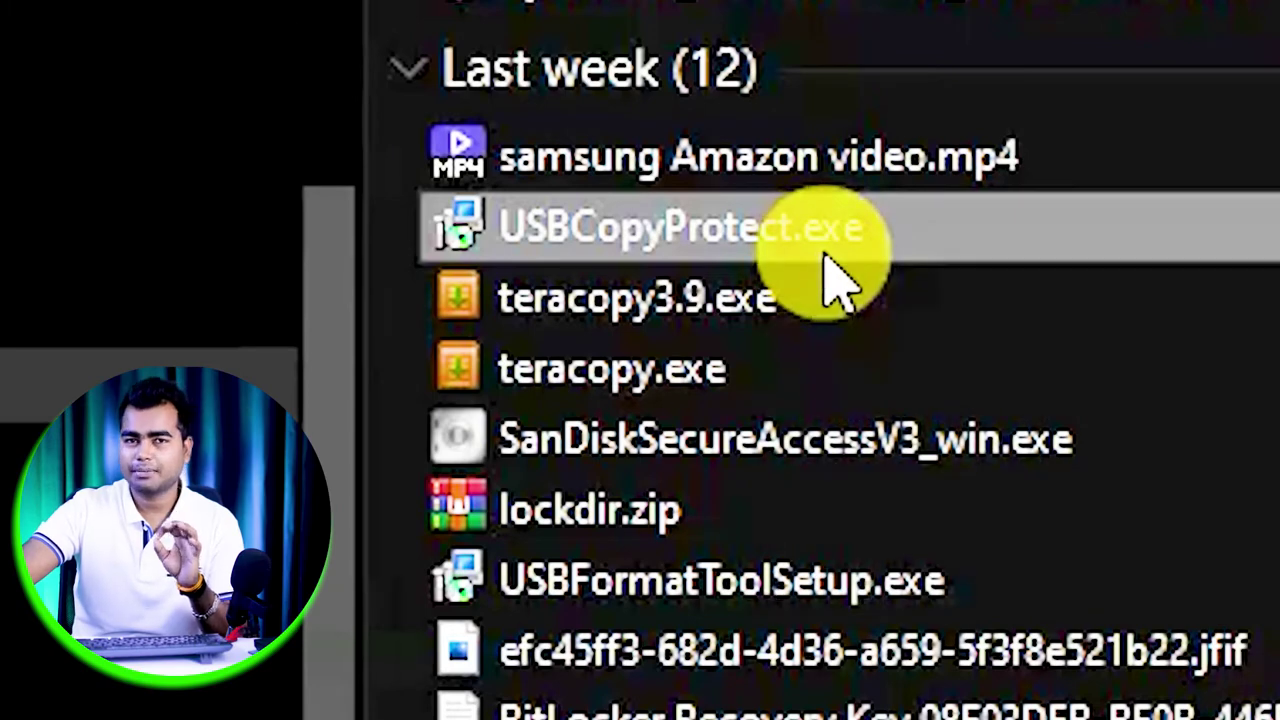
double_click(775, 230)
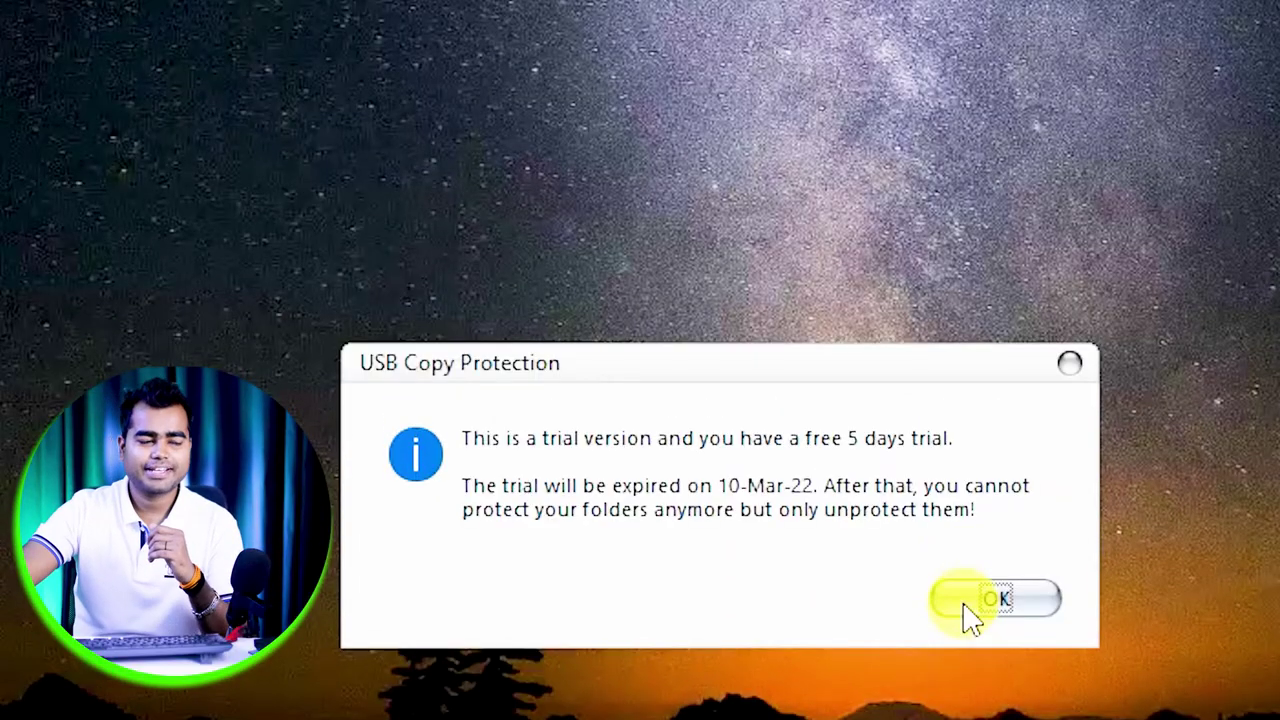
- Dismiss the 5-day trial notice and tick USB Drive (E:) for protection
left_click(966, 608)
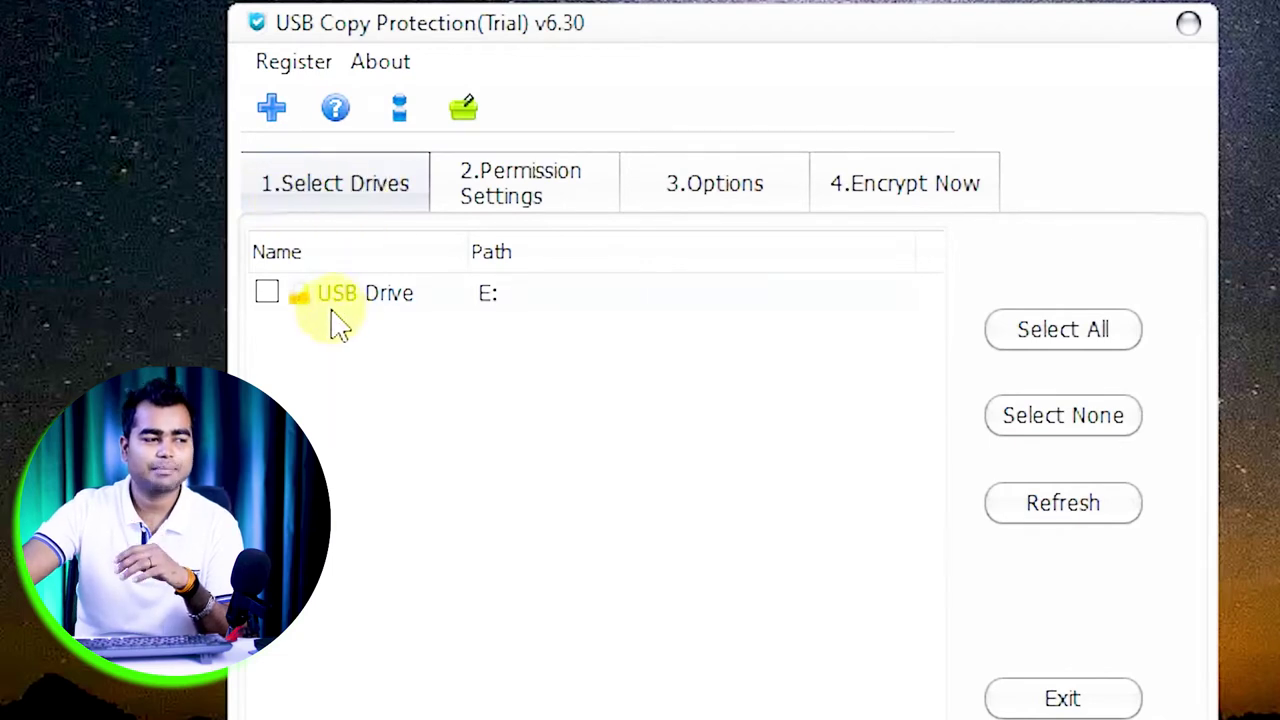
left_click(268, 295)
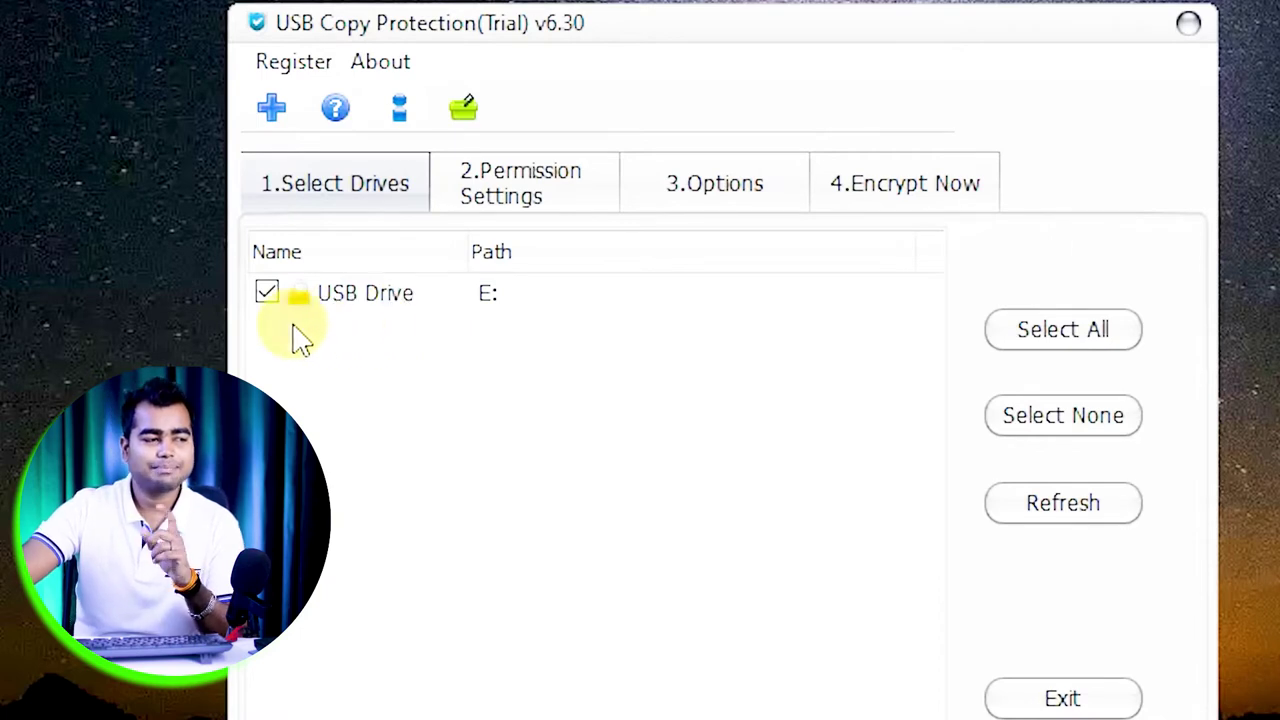
- In Permission Settings, replace the default User1 name with a new user name
left_click(494, 195)
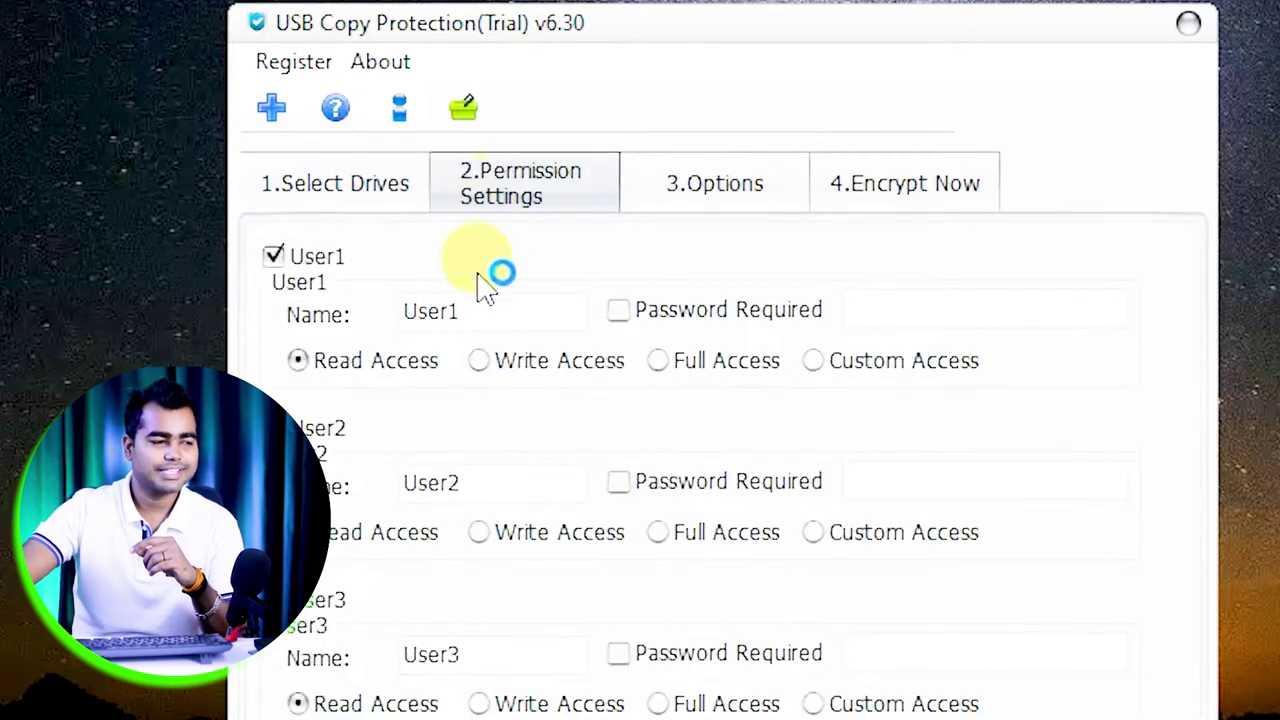
left_click_drag(494, 314, 329, 314)
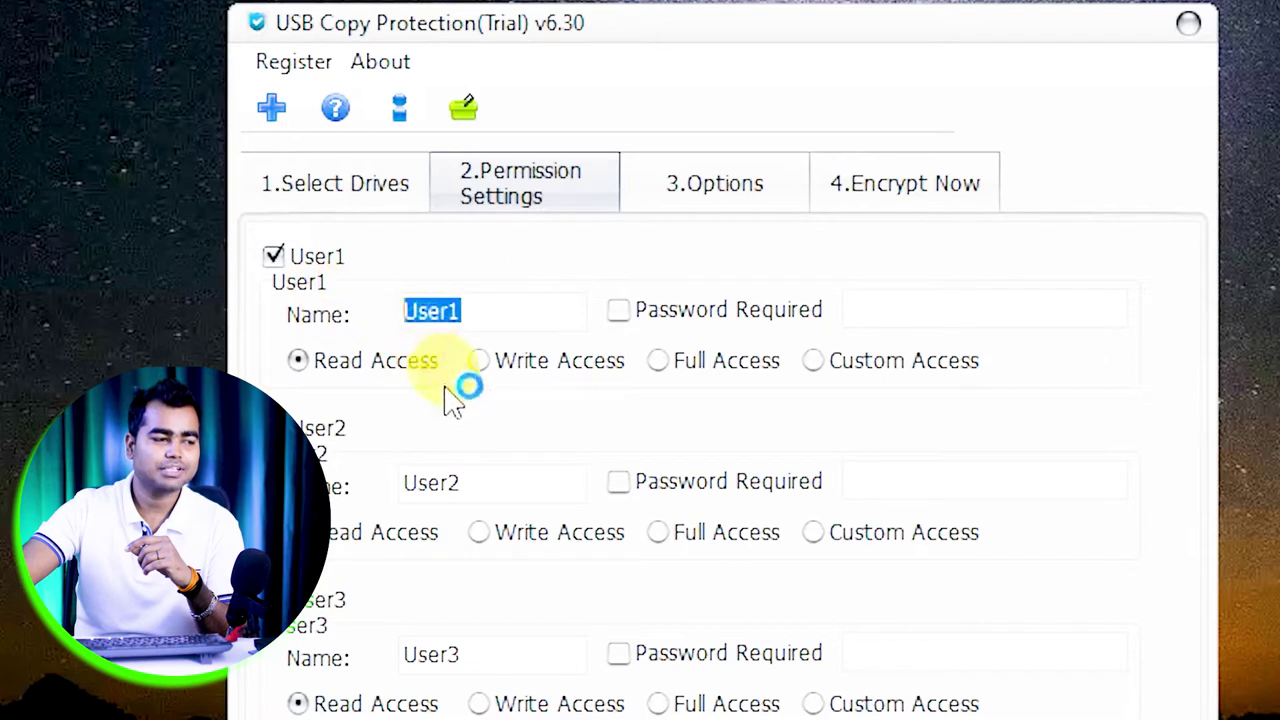
left_click_drag(485, 479, 395, 482)
left_click_drag(491, 651, 391, 657)
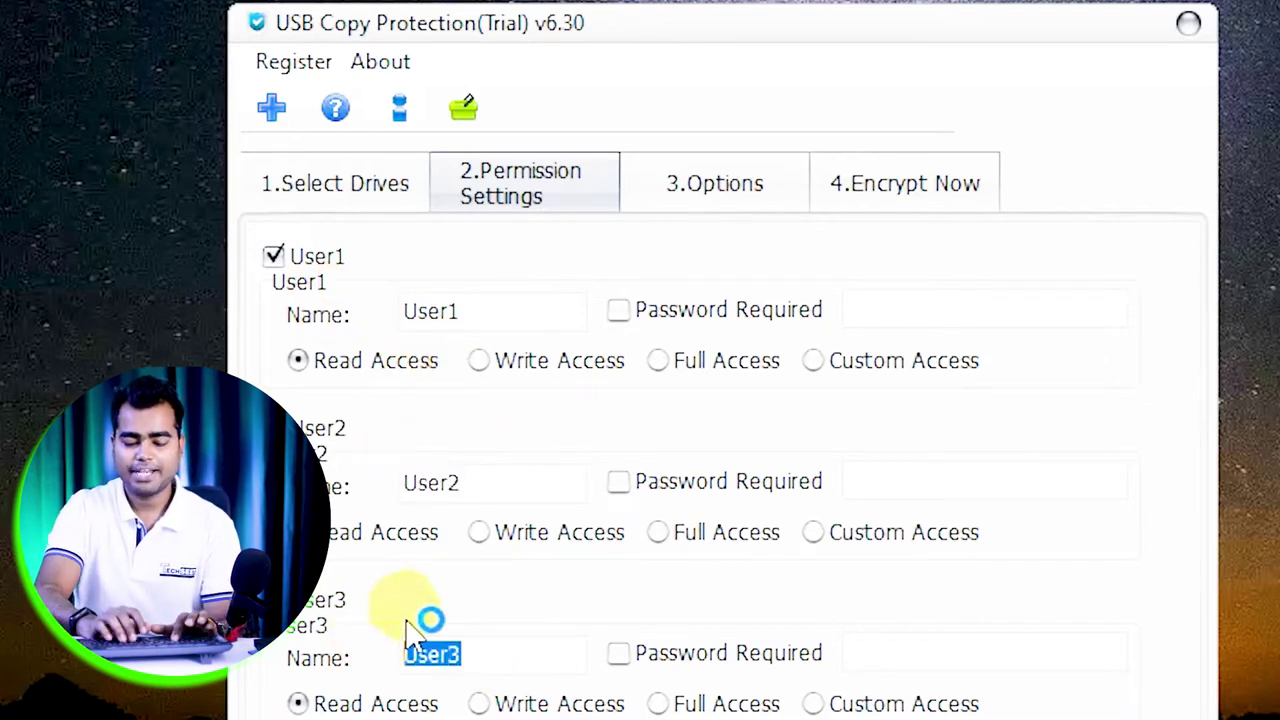
left_click(473, 312)
type("rahul")
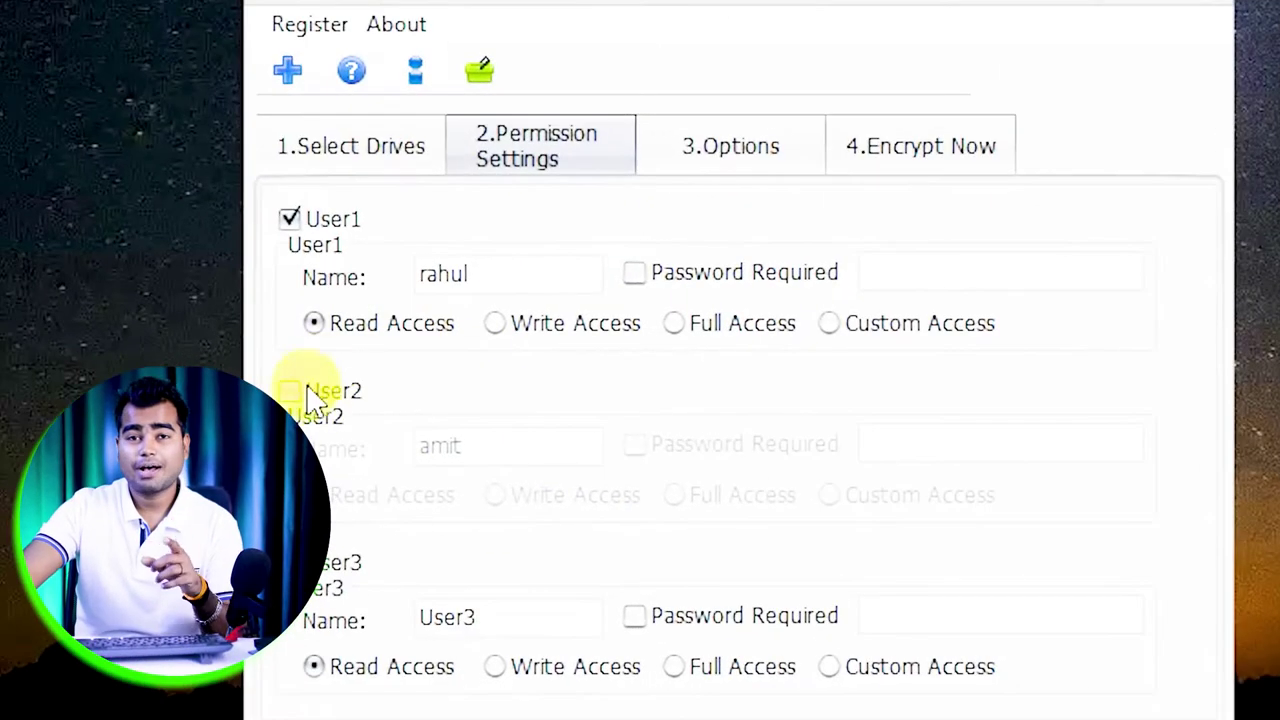
- Enable the second user, turn off User1's password requirement, and check the second user's name
left_click(310, 392)
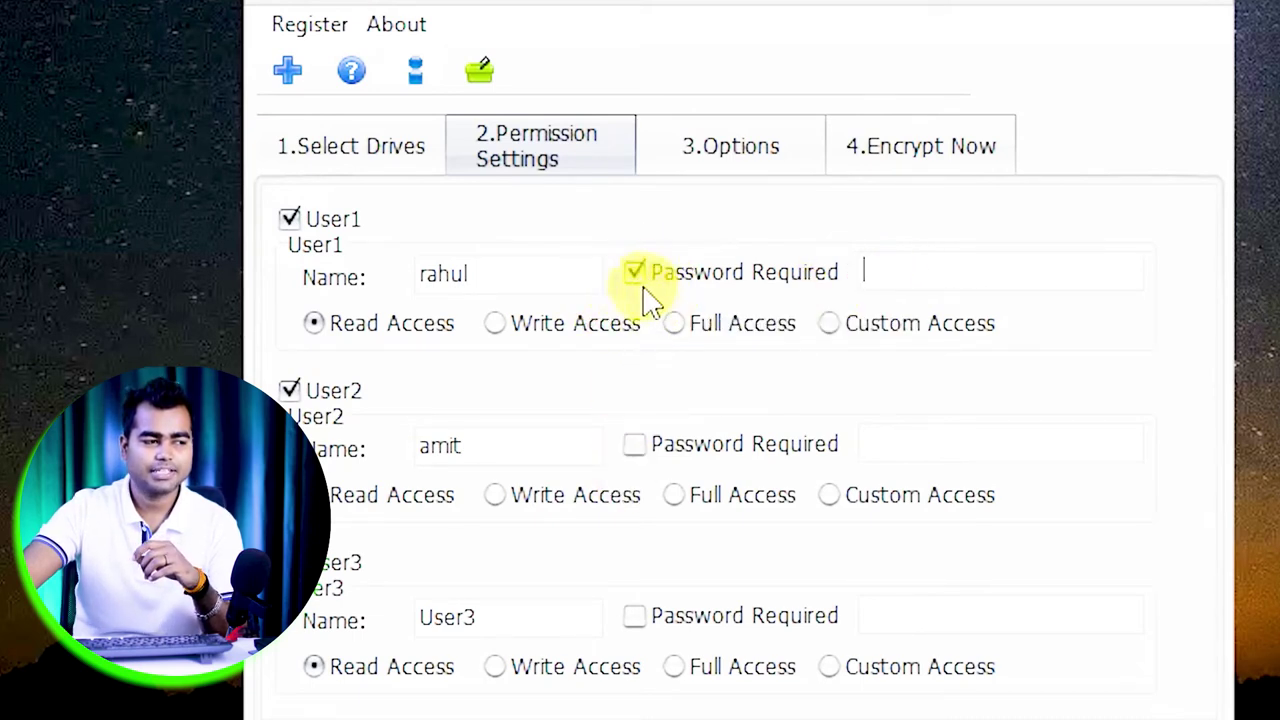
left_click(634, 278)
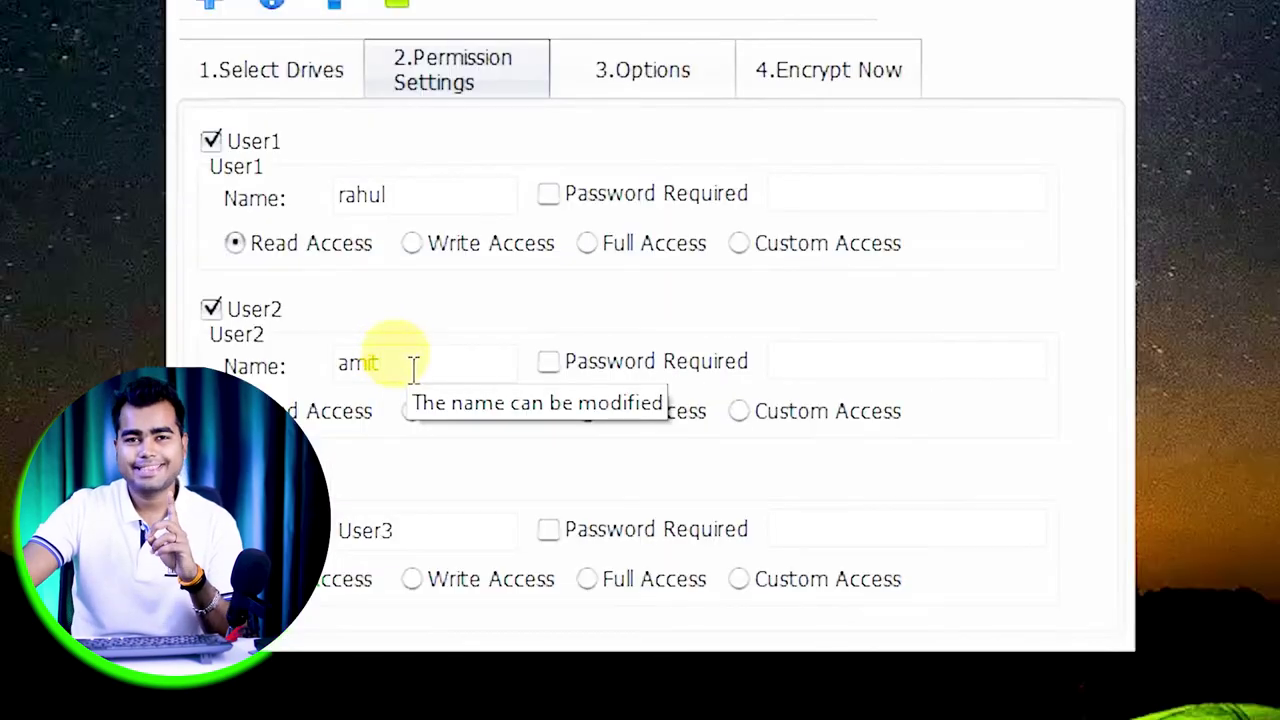
left_click(413, 368)
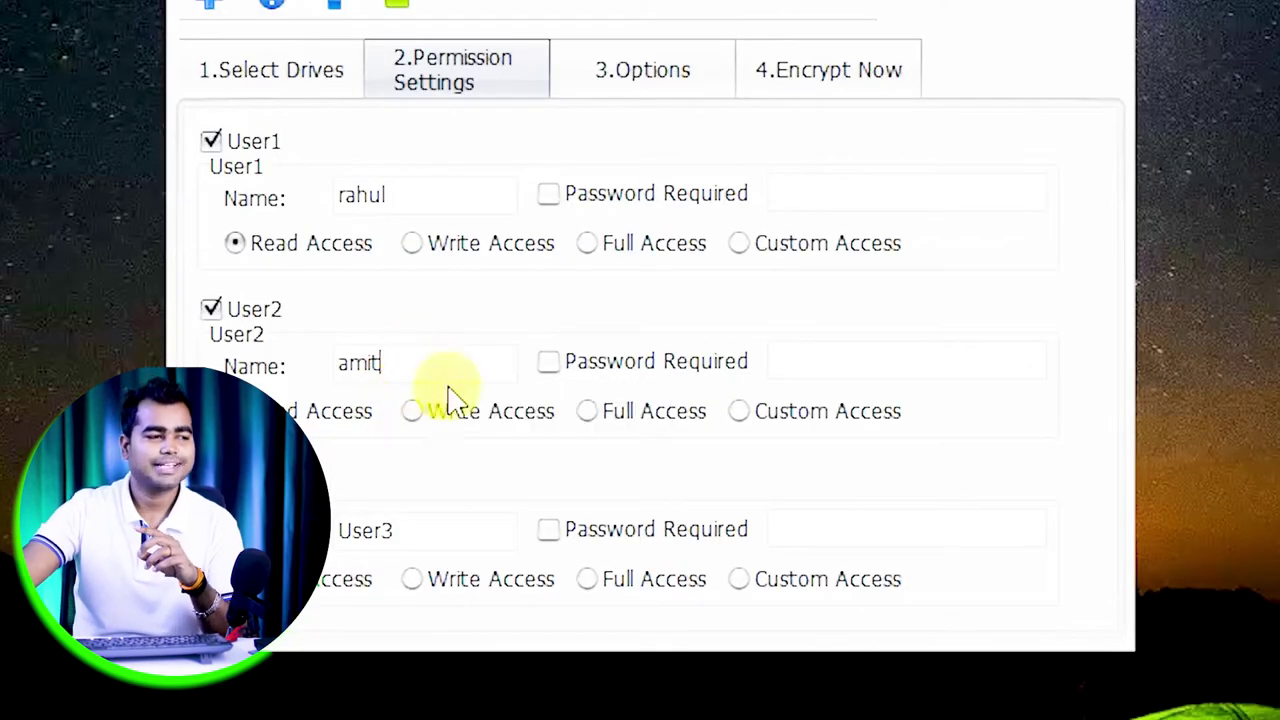
left_click(652, 78)
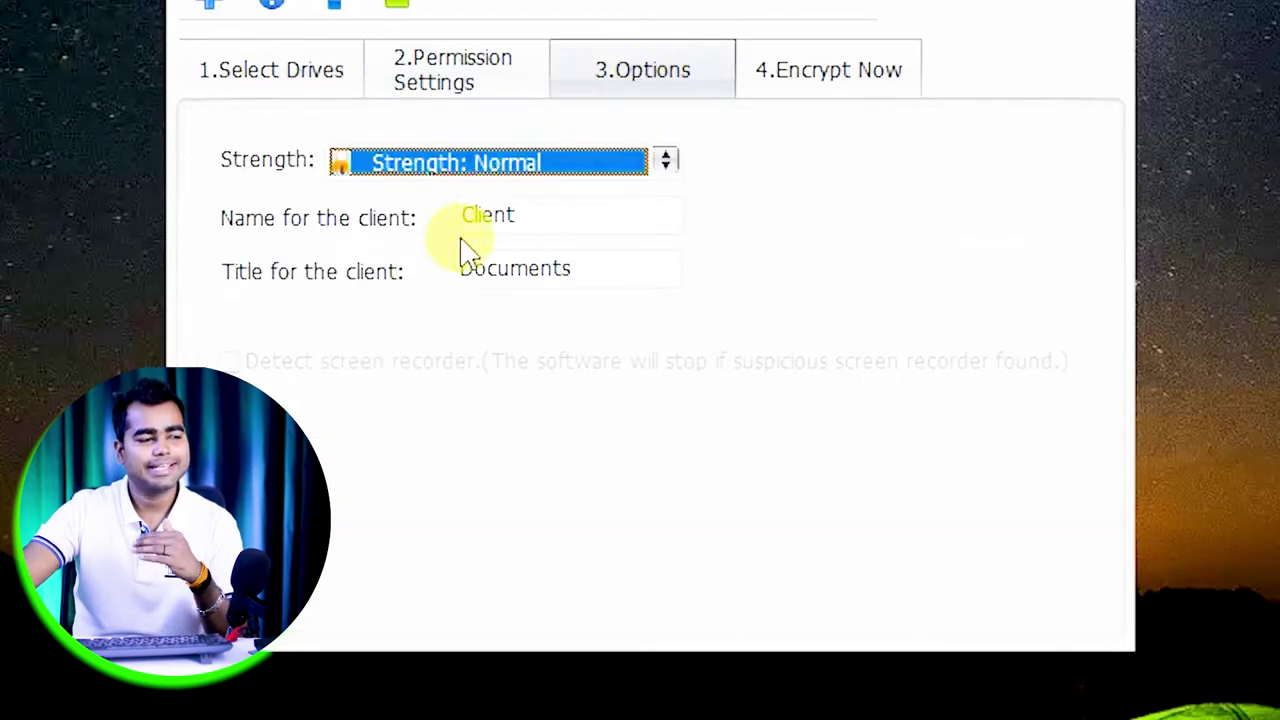
- Keep encryption strength at Normal and move on to the 4.Encrypt Now page
left_click(663, 165)
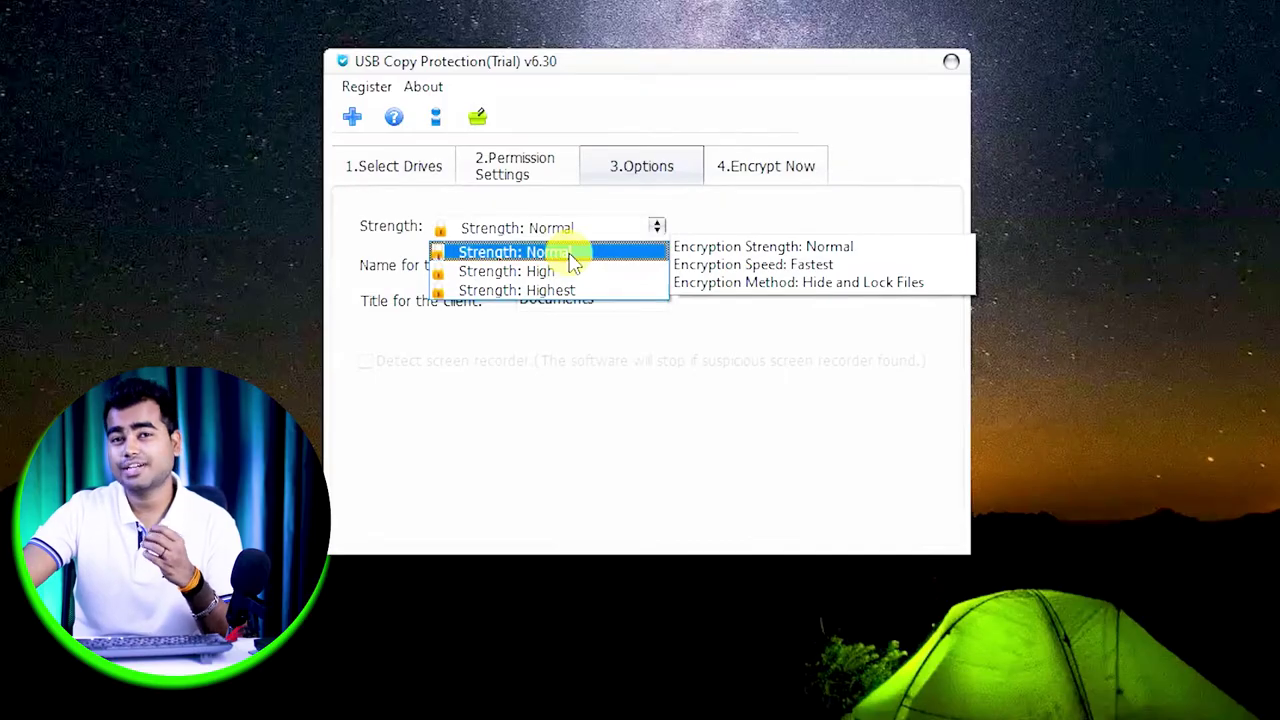
left_click(570, 254)
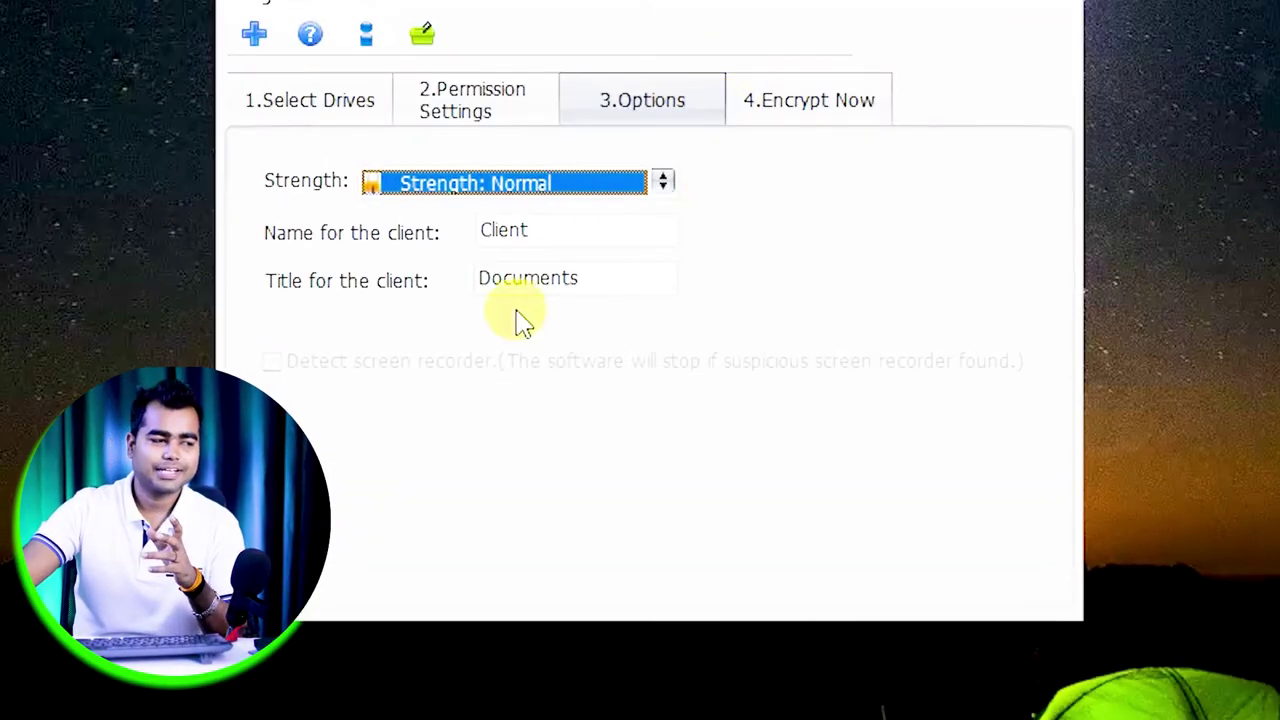
left_click(809, 104)
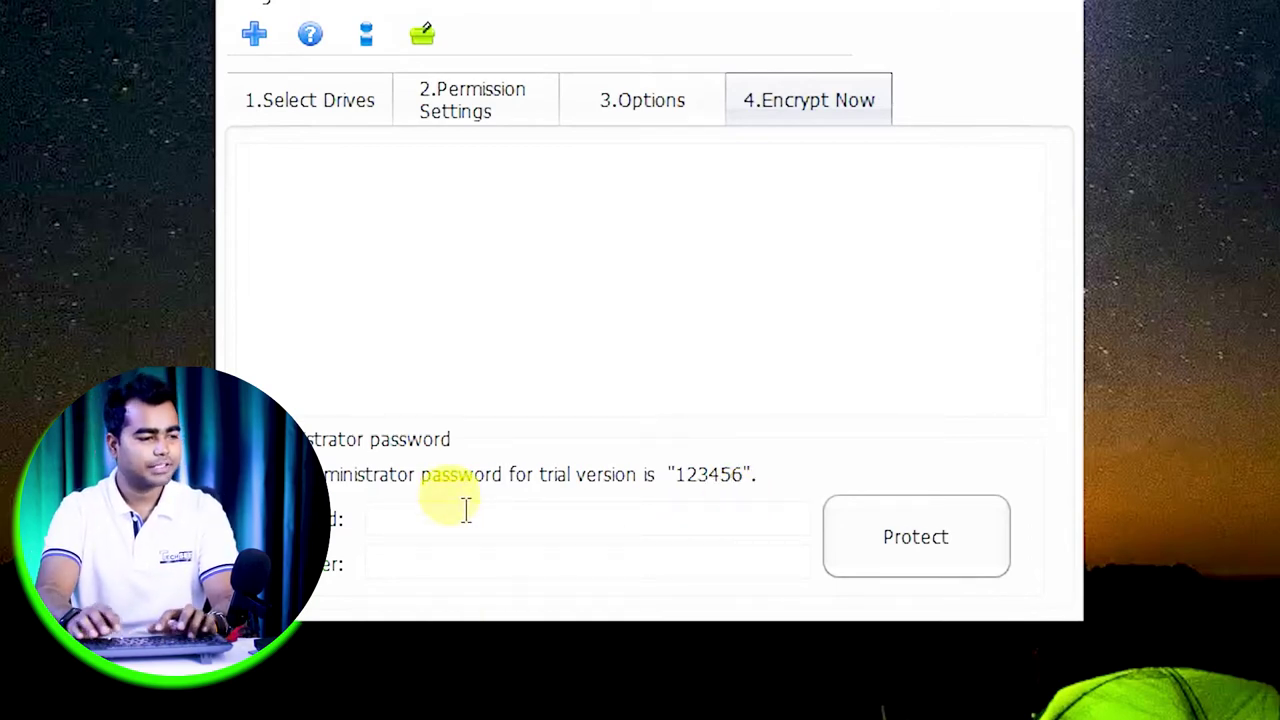
- Enter the administrator password, protect the drive, and select Client.exe on USB Drive (E:)
type("12")
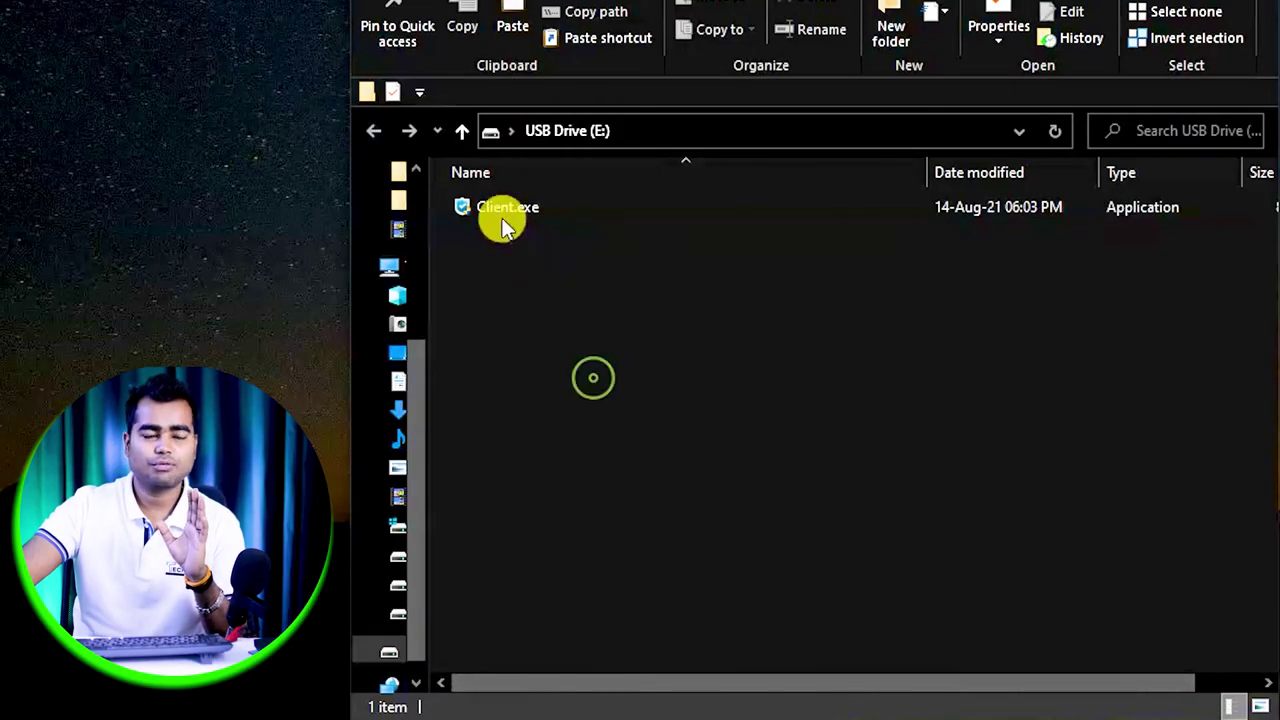
left_click(500, 222)
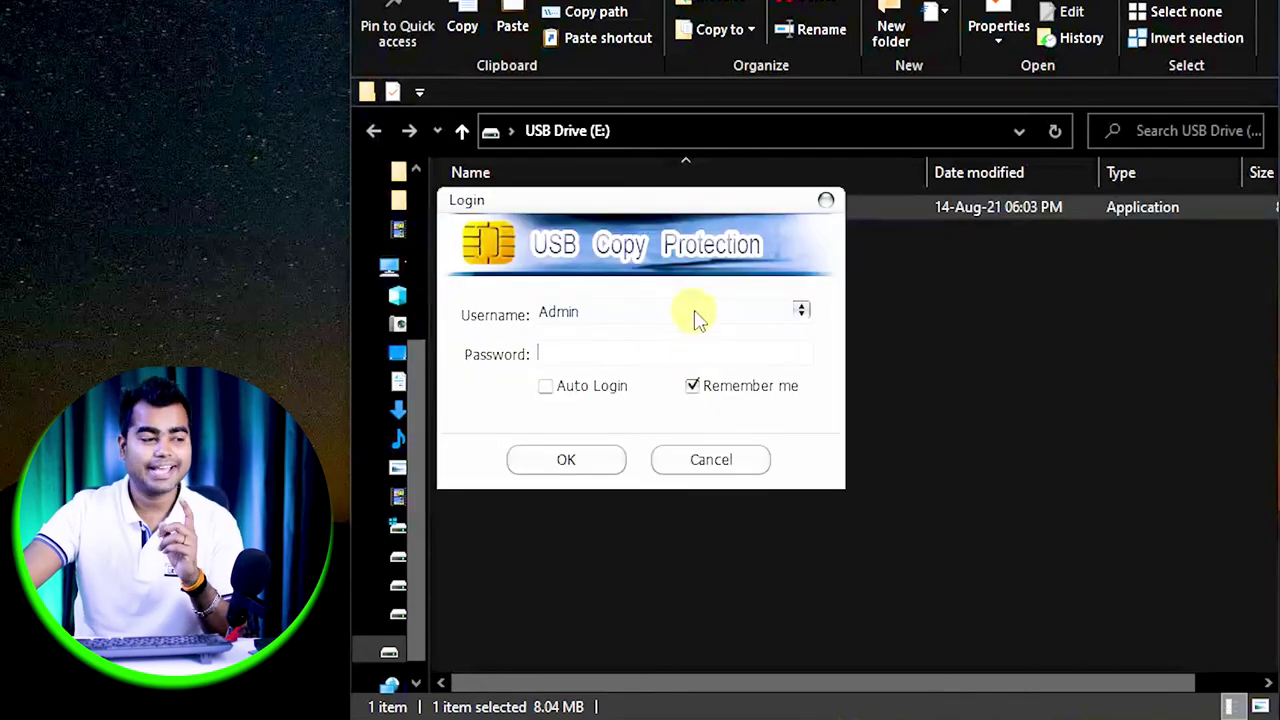
- Attempt a Client.exe login with the second user account from the Username list
left_click(698, 314)
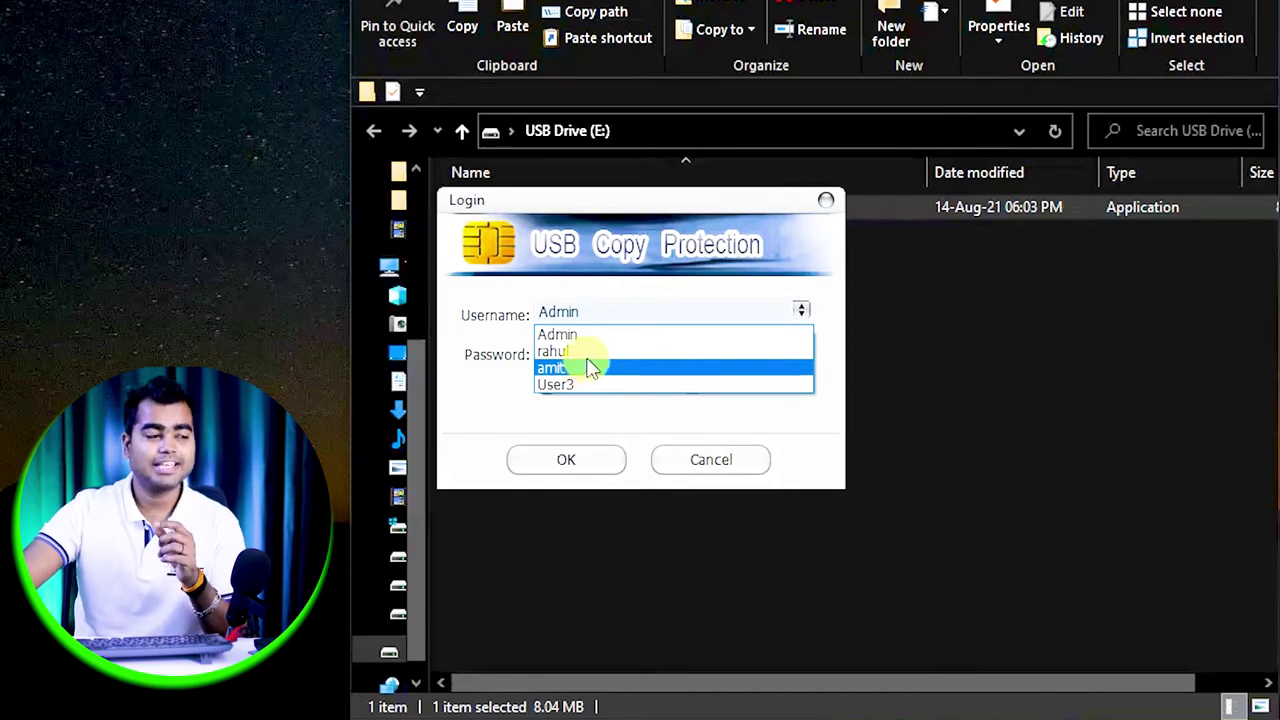
key("Up")
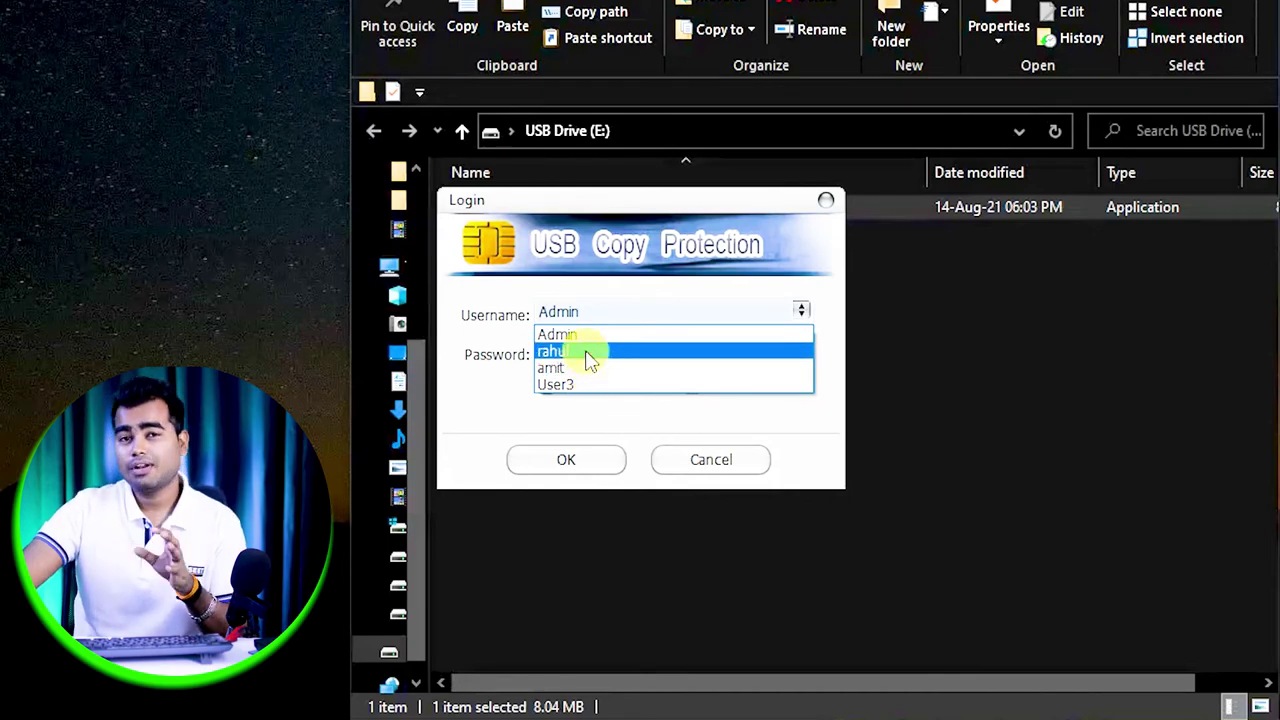
left_click(588, 353)
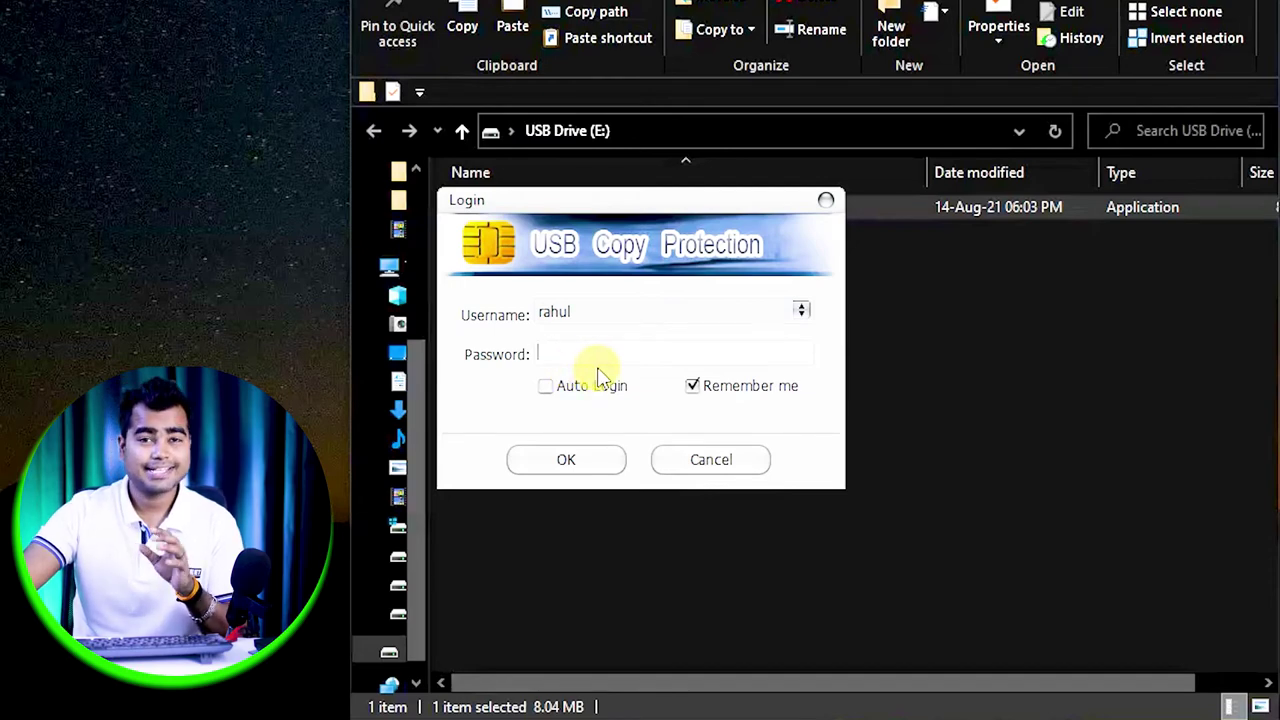
left_click(562, 465)
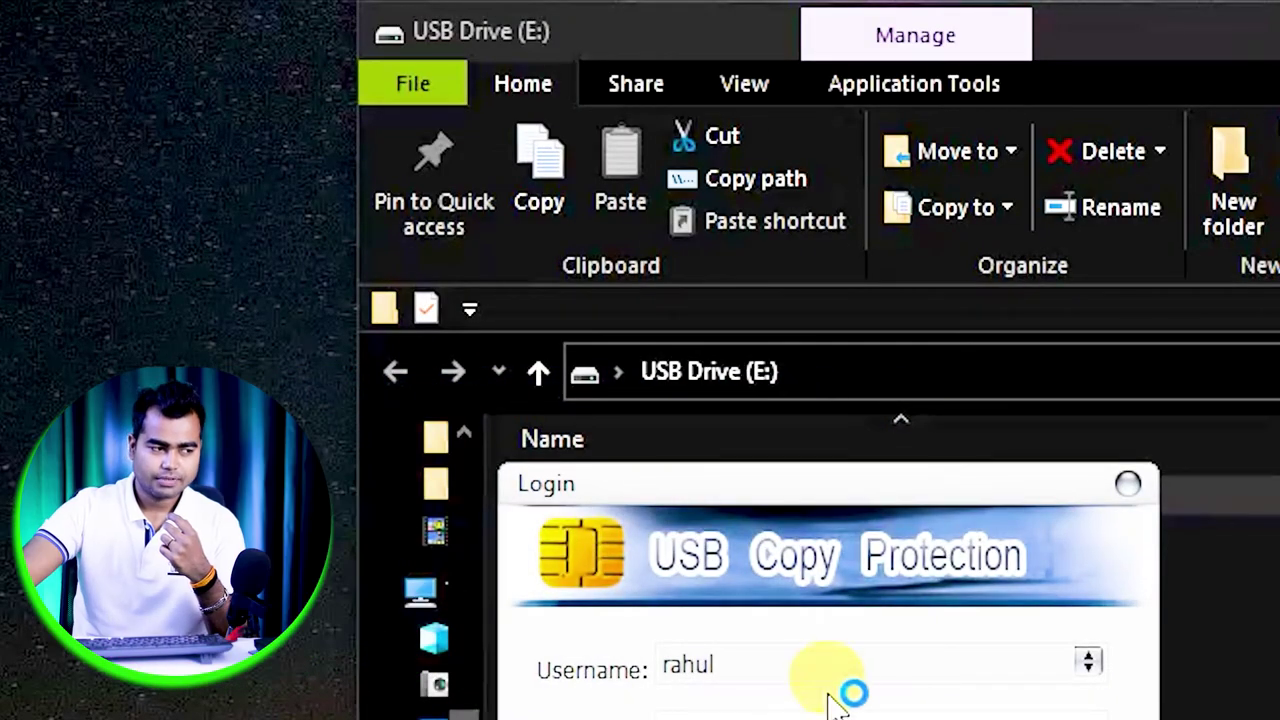
- Log in as Admin and dismiss the trial notice to open the protected Documents
left_click(922, 672)
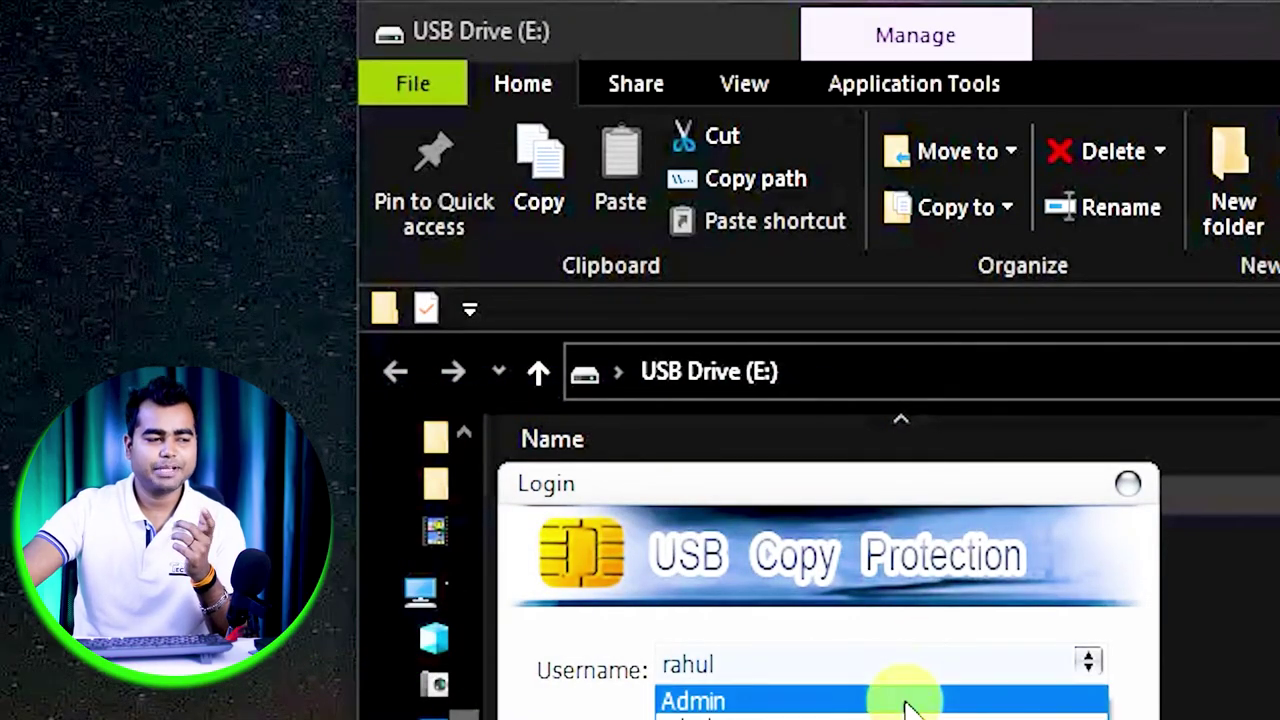
left_click(903, 700)
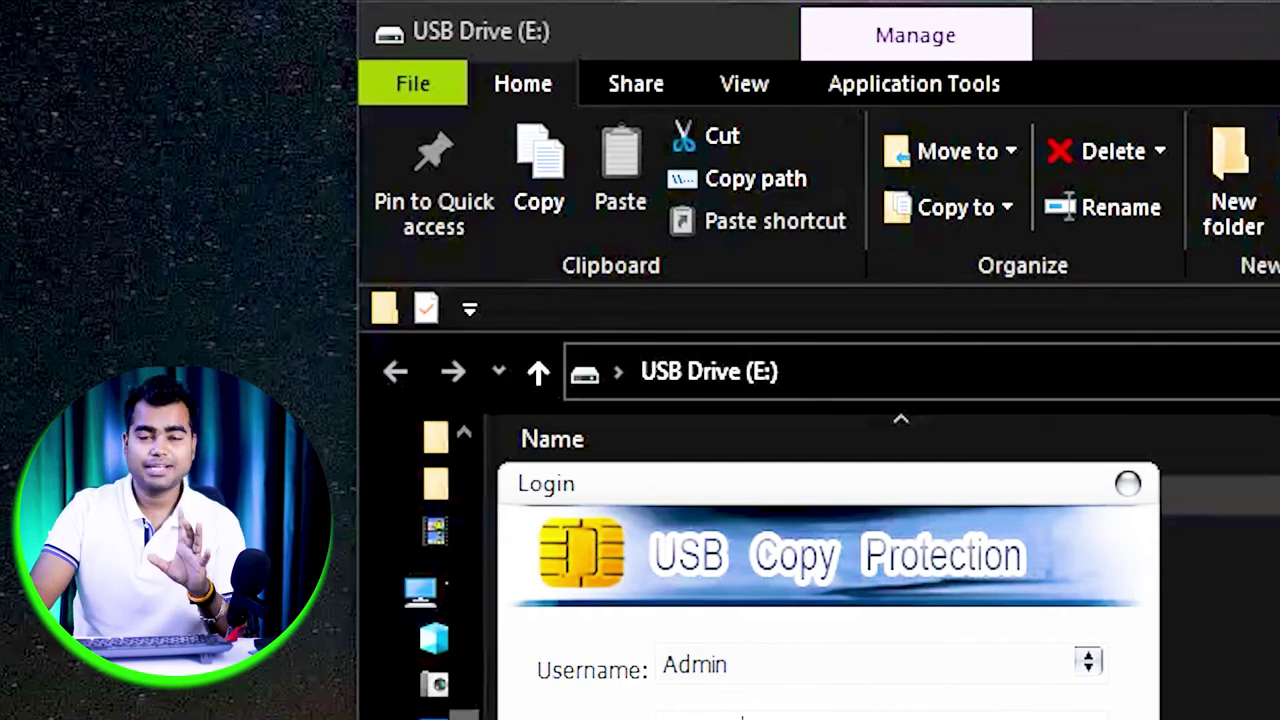
left_click(823, 714)
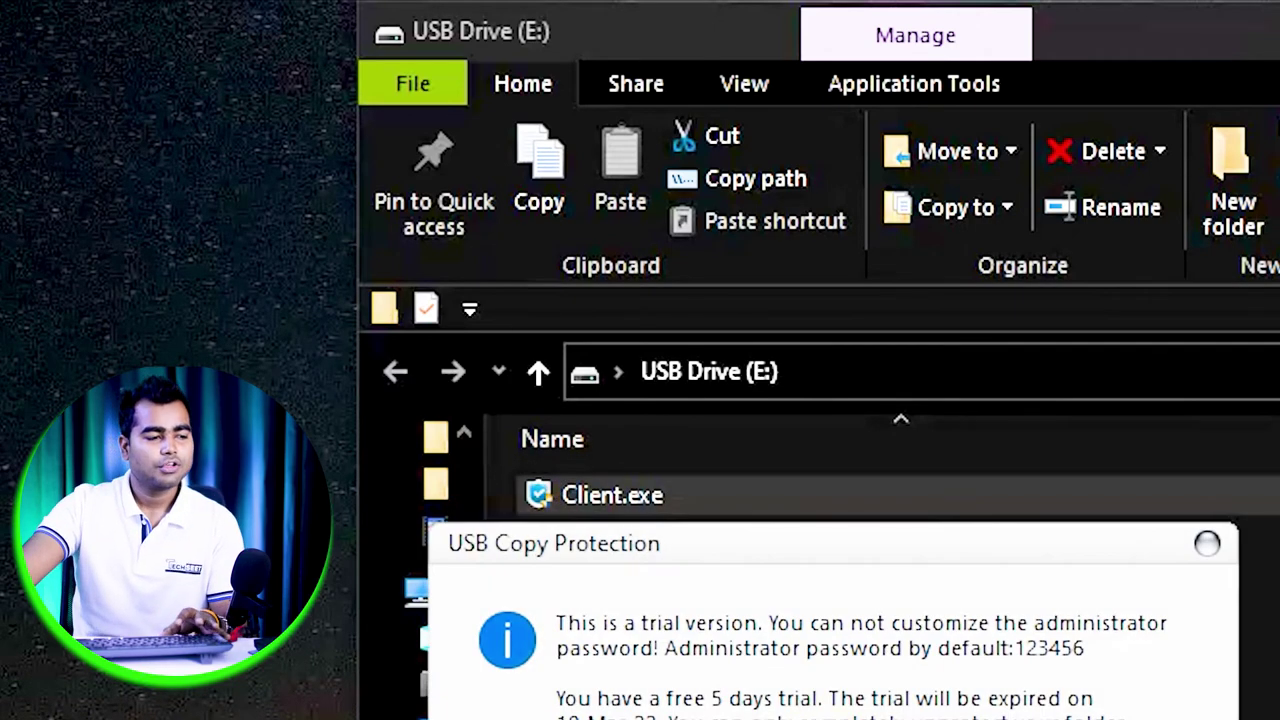
left_click(705, 669)
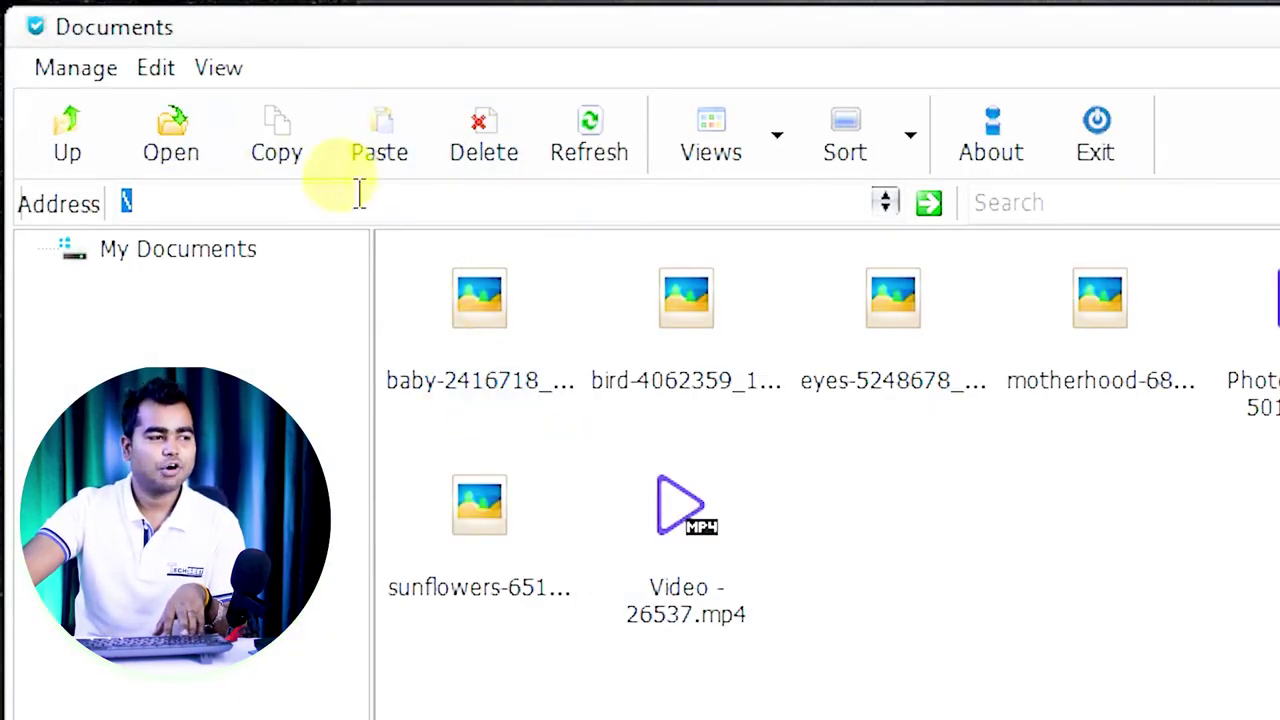
left_click(518, 297)
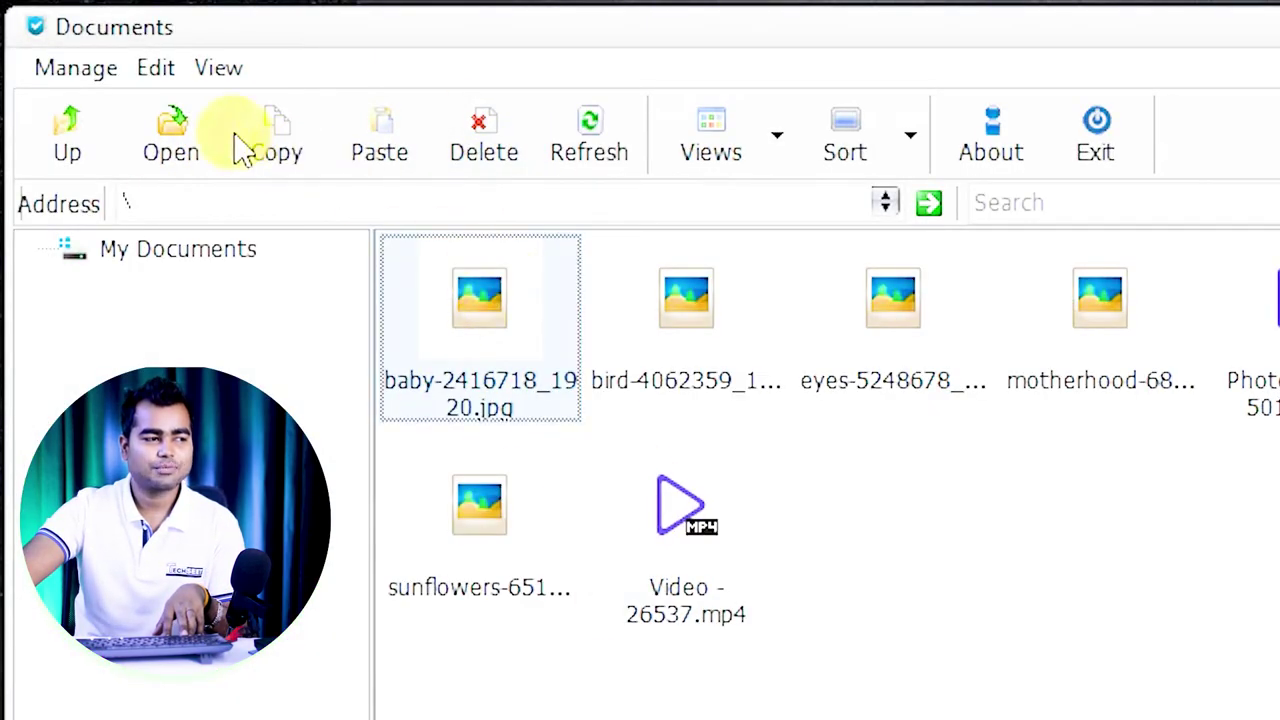
left_click(290, 135)
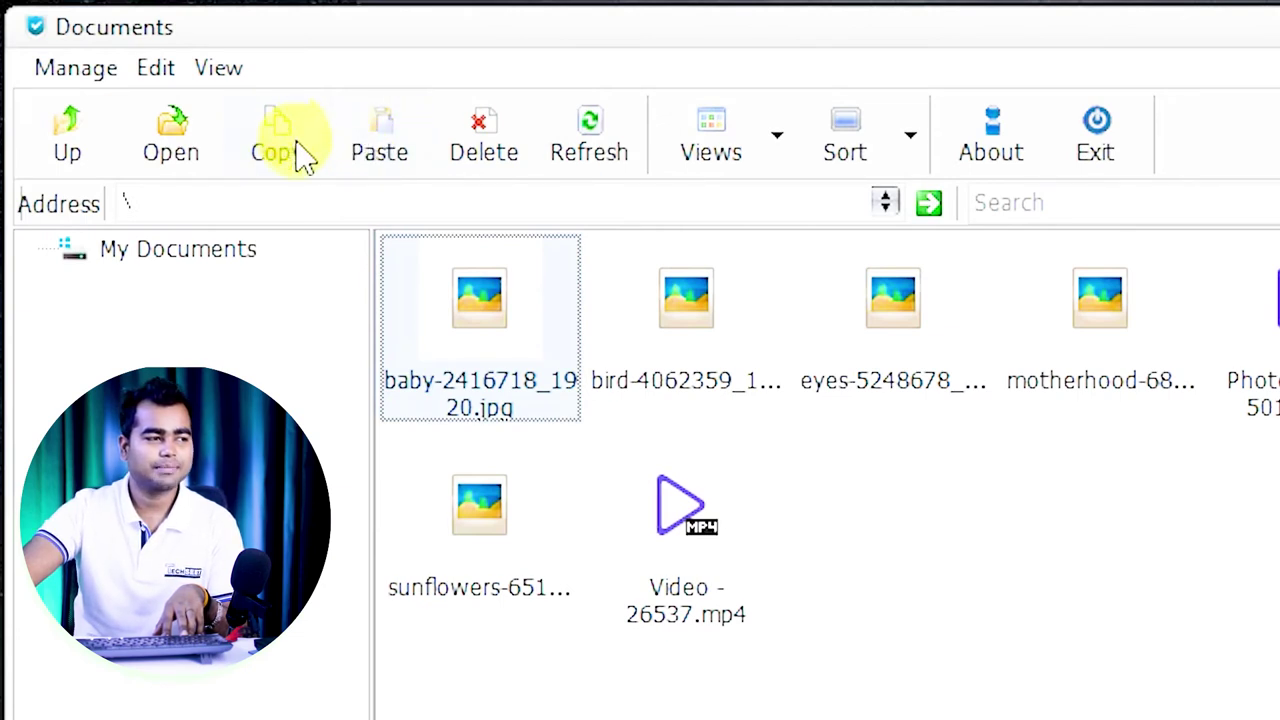
left_click(648, 375)
left_click(470, 335)
left_click(310, 158)
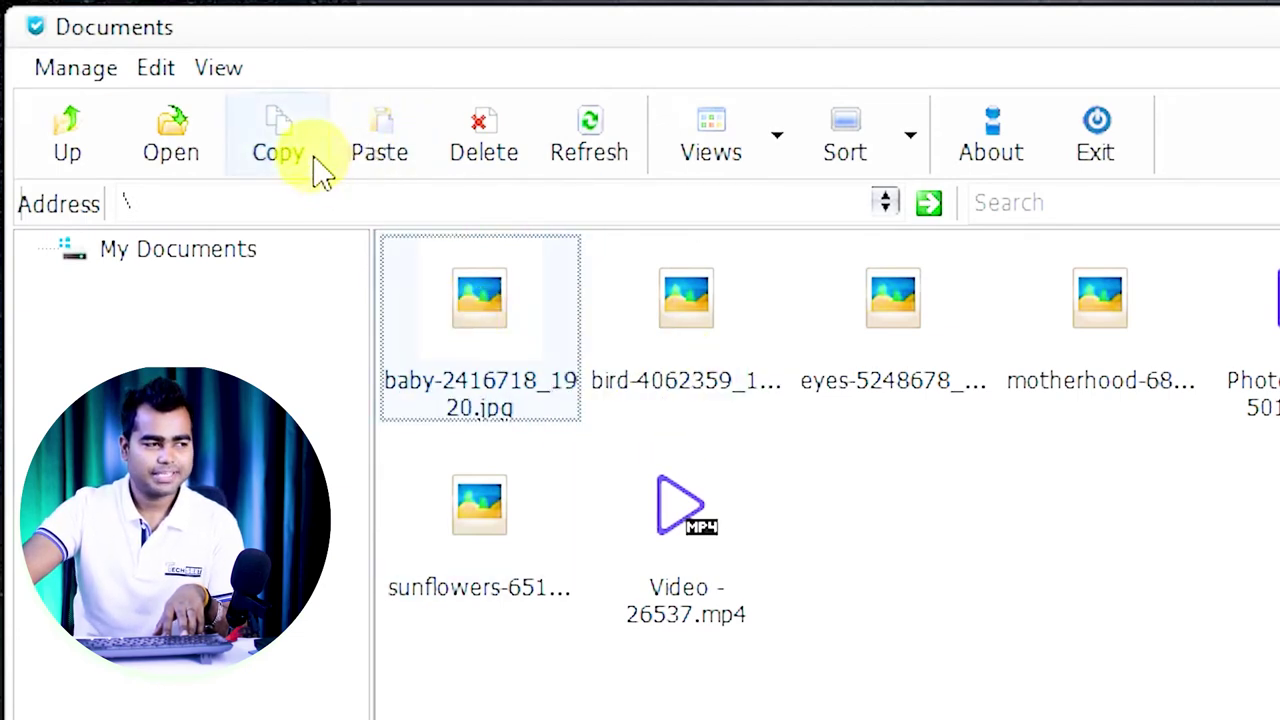